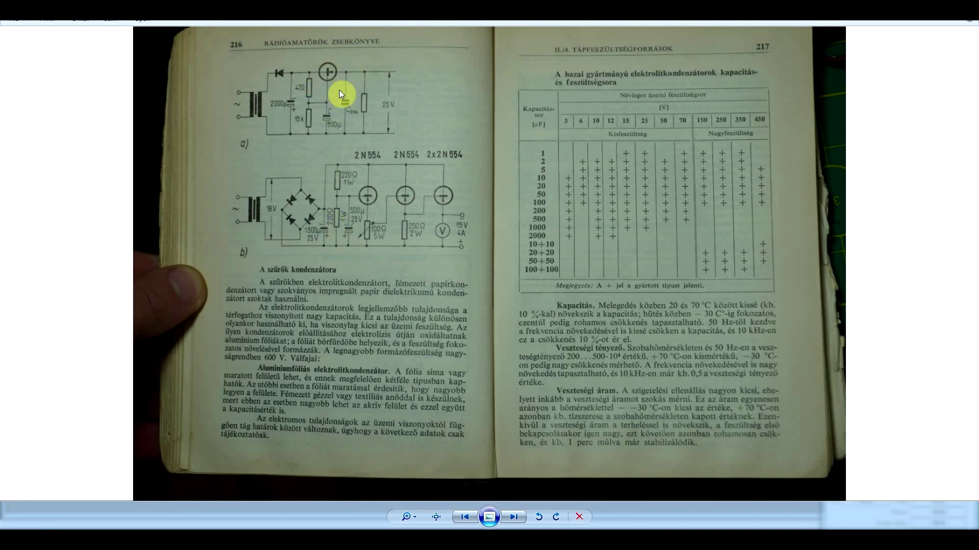
- Advance to the next photo, the handbook pages 214–215
click(509, 512)
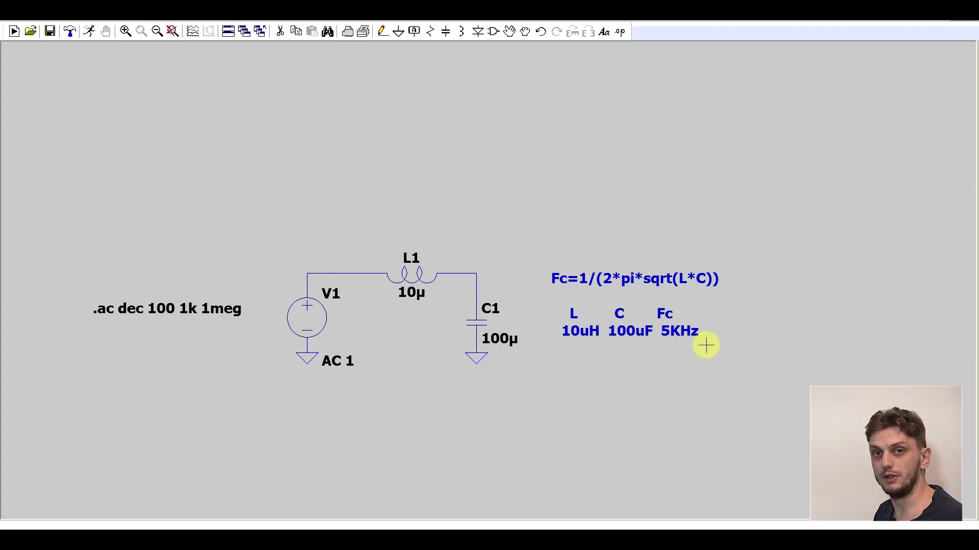
- Run the .ac simulation of the 10µ / 100µ LC filter schematic
click(89, 31)
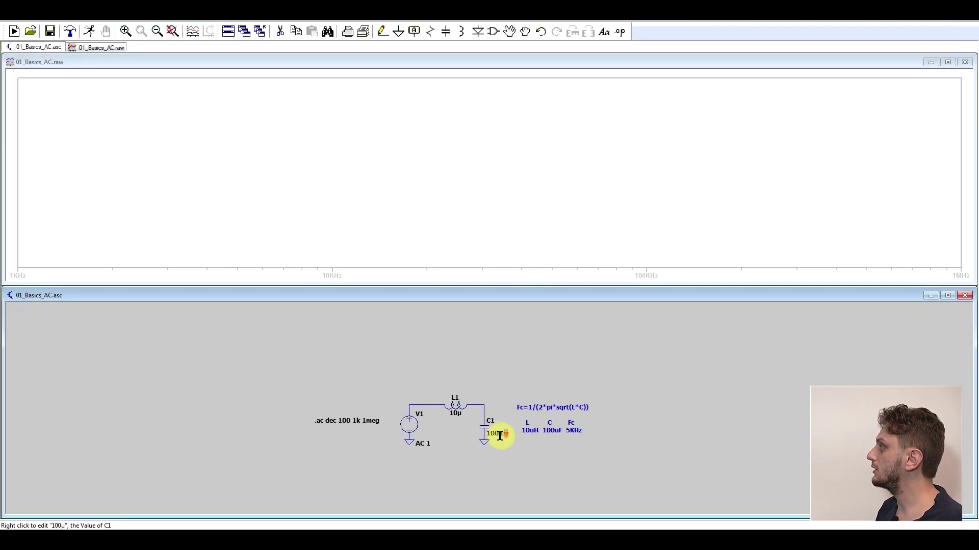
- Plot V(n002) at the L1–C1 junction, showing the resonant peak near 5 kHz
click(476, 389)
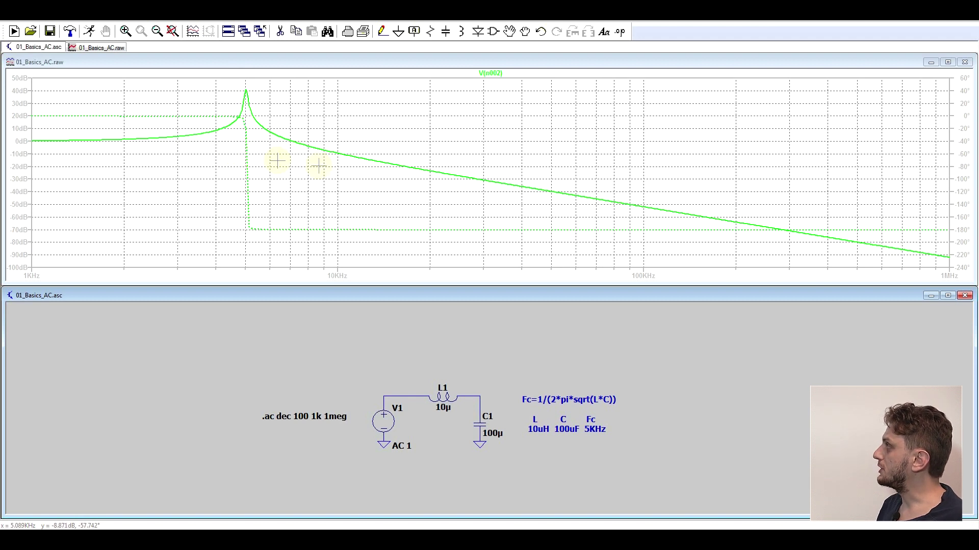
- Attach a cursor to the V(n002) trace and highlight its measured magnitude value
click(489, 73)
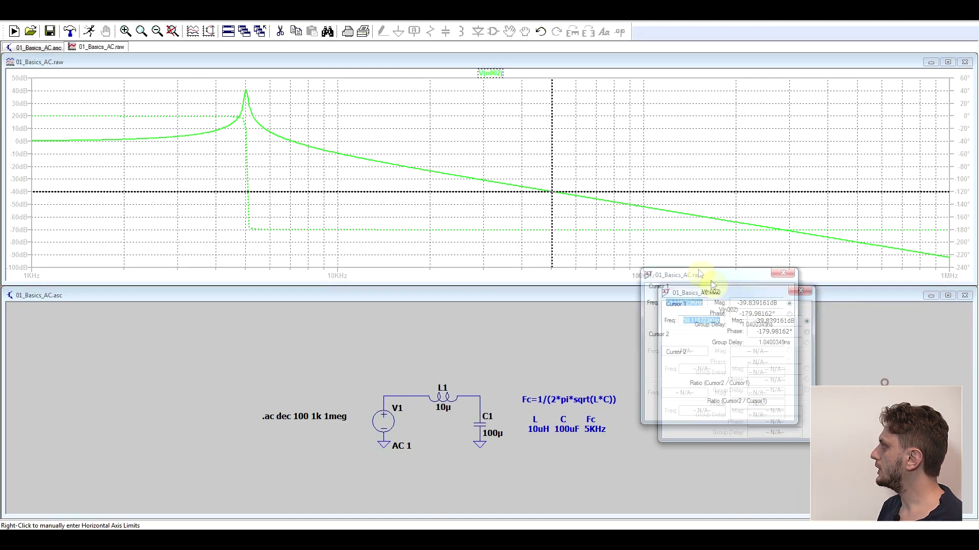
drag(720, 288, 732, 288)
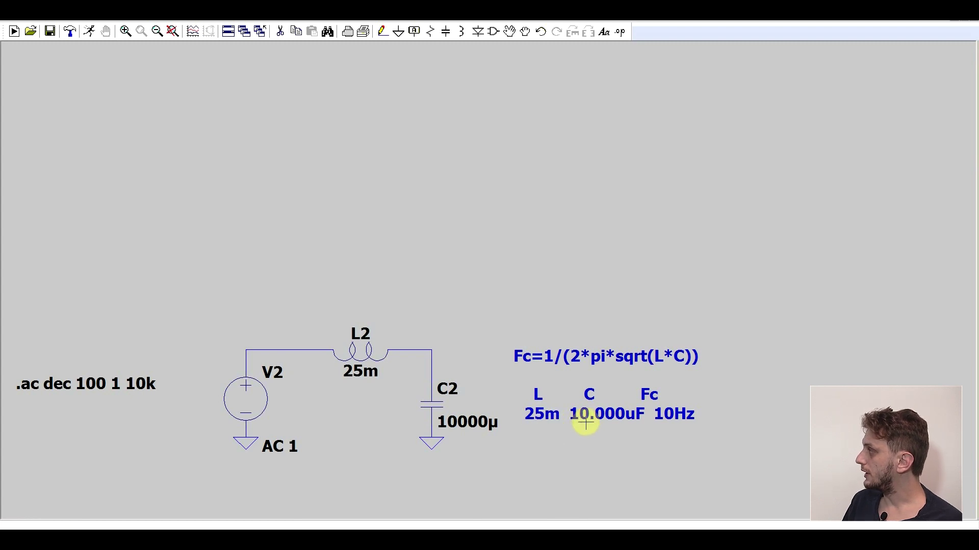
- Plot V(n004) above C2, peaking near 10 Hz and falling to about −120 dB
click(432, 349)
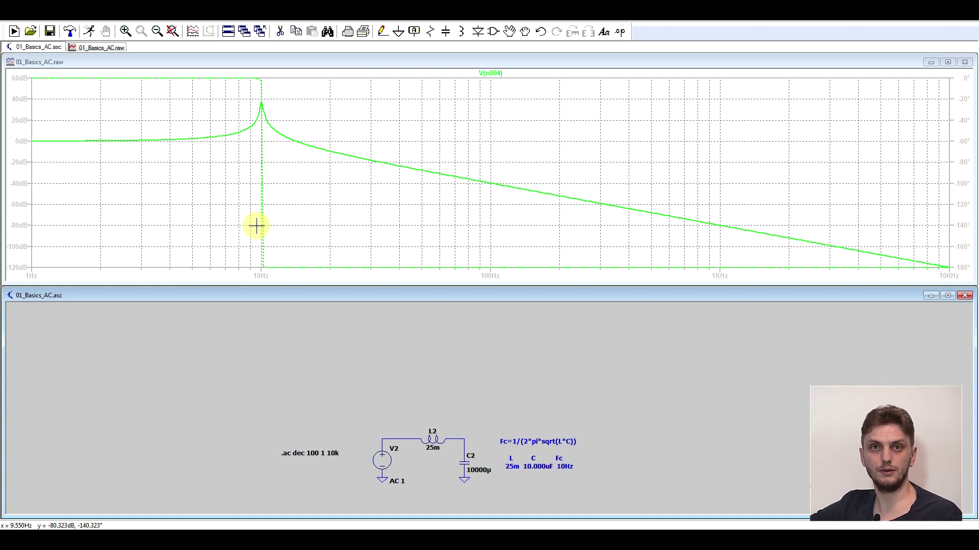
- Plot the 3.3 Ω / 4700µ RC filter's V(n006) and read −19.82 dB at 100 Hz with a cursor
scroll(328, 421, up, 1)
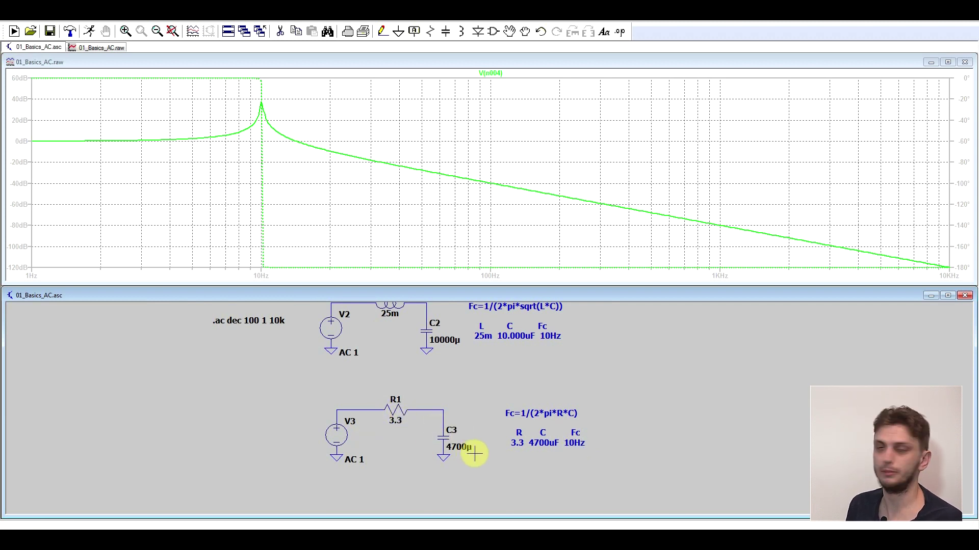
click(442, 408)
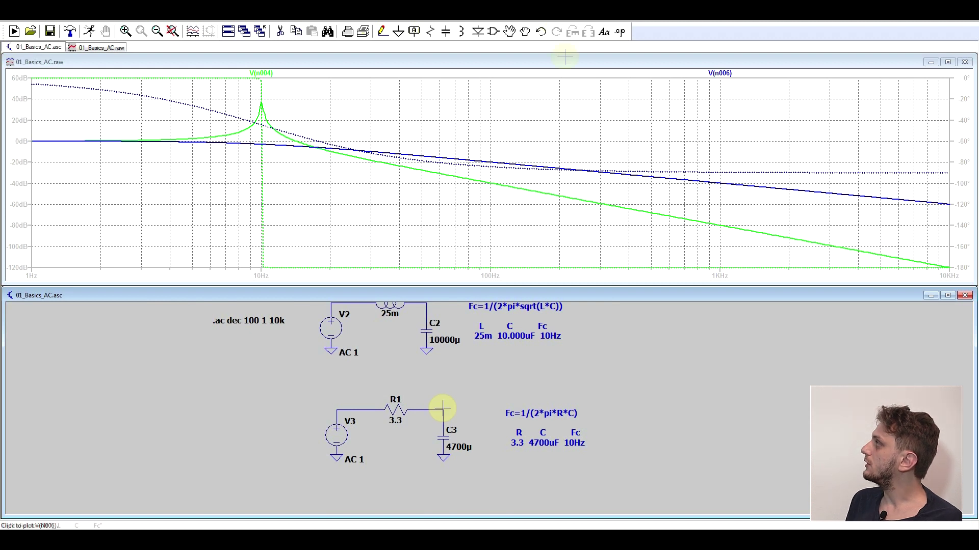
click(720, 73)
drag(898, 380, 751, 334)
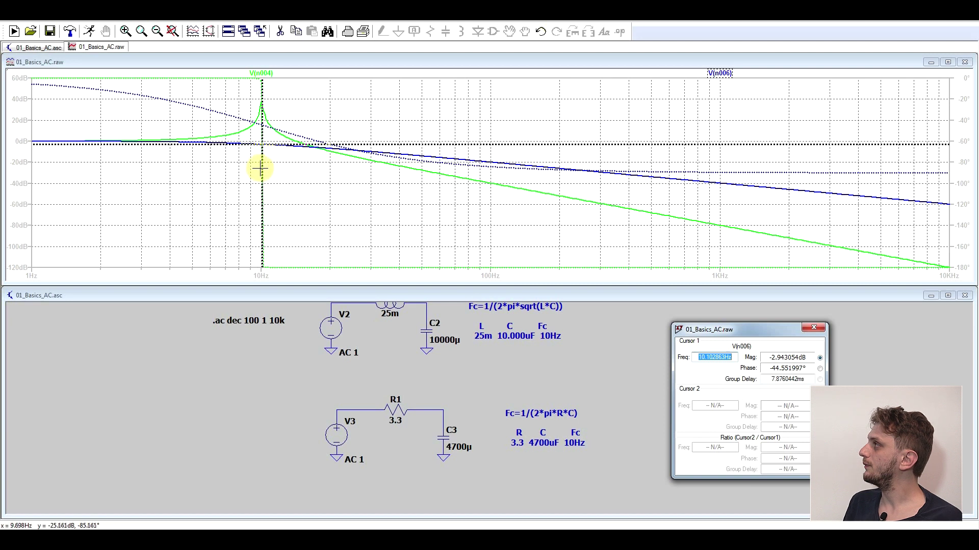
drag(260, 165, 491, 167)
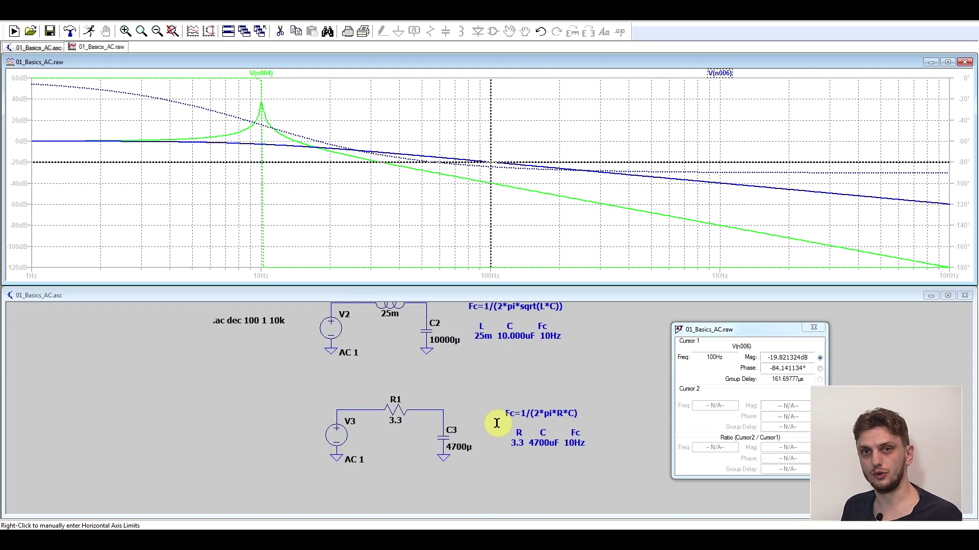
click(378, 320)
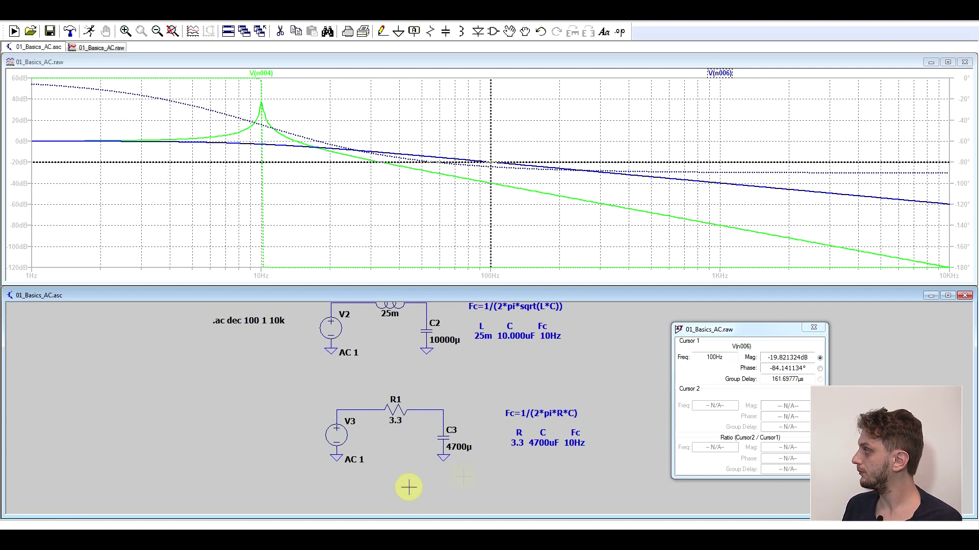
scroll(409, 487, up, 1)
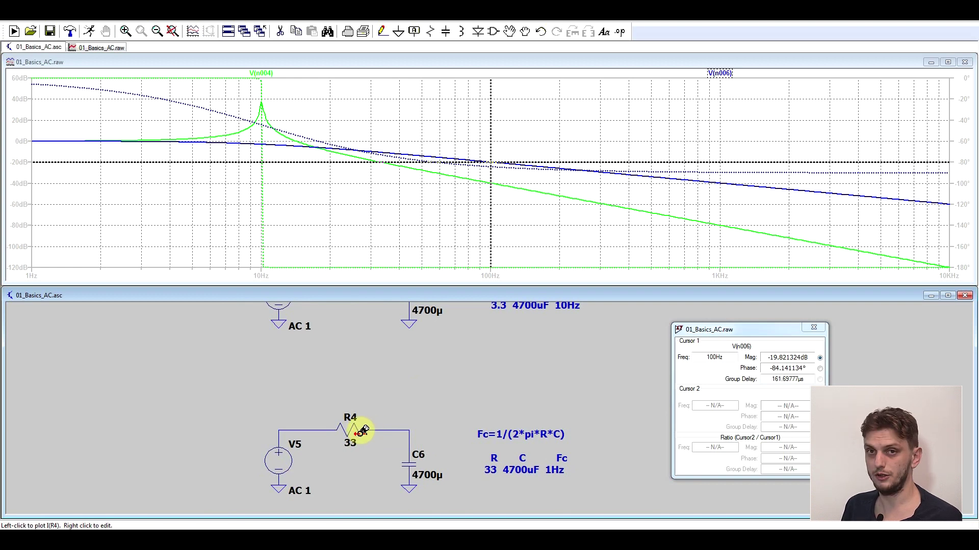
- Plot only the 33 Ω RC filter's V(n008), then add the LC filter's V(n004) for comparison
click(408, 430)
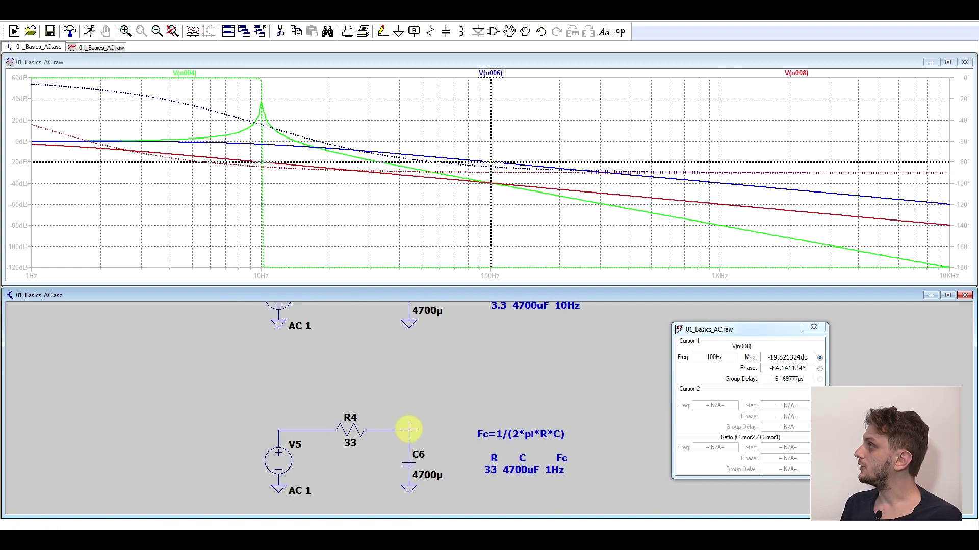
click(408, 430)
scroll(434, 461, down, 5)
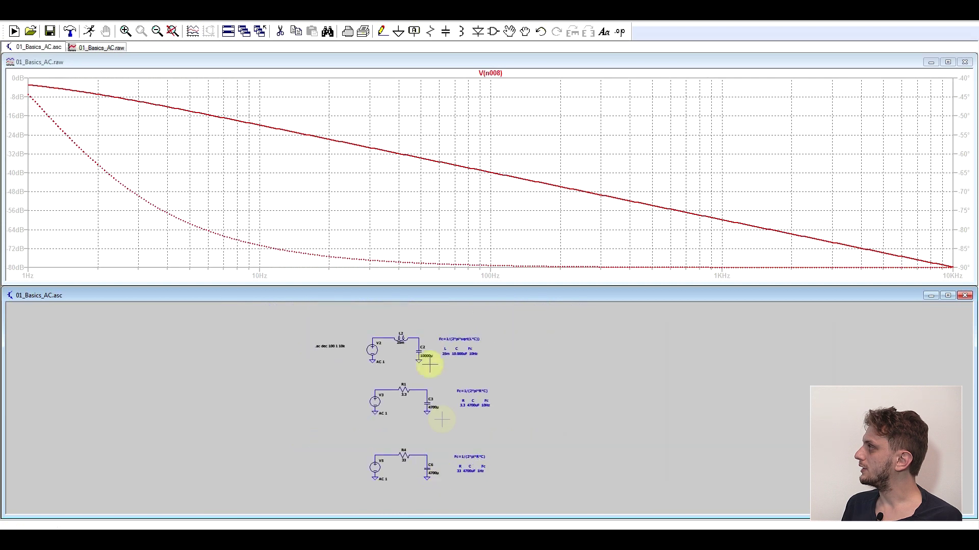
click(421, 341)
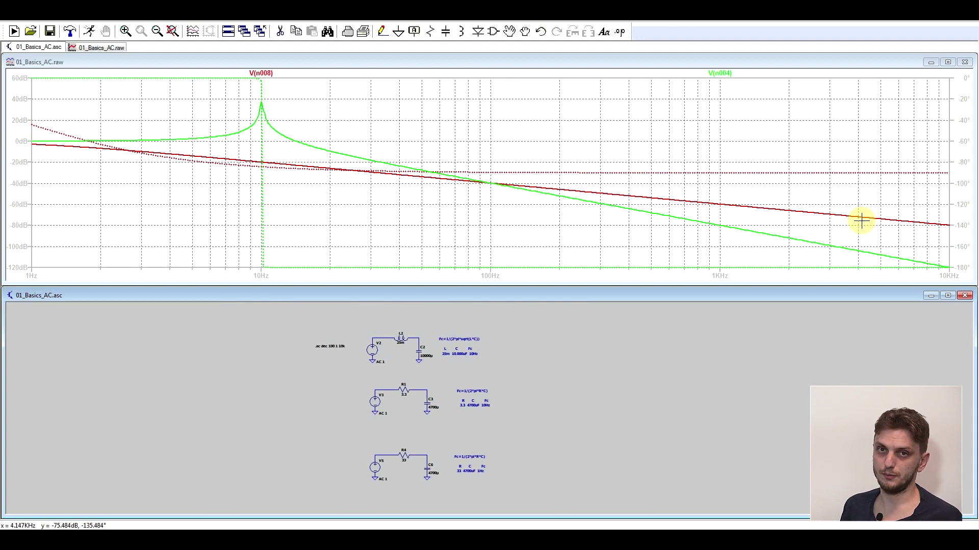
scroll(433, 437, up, 1)
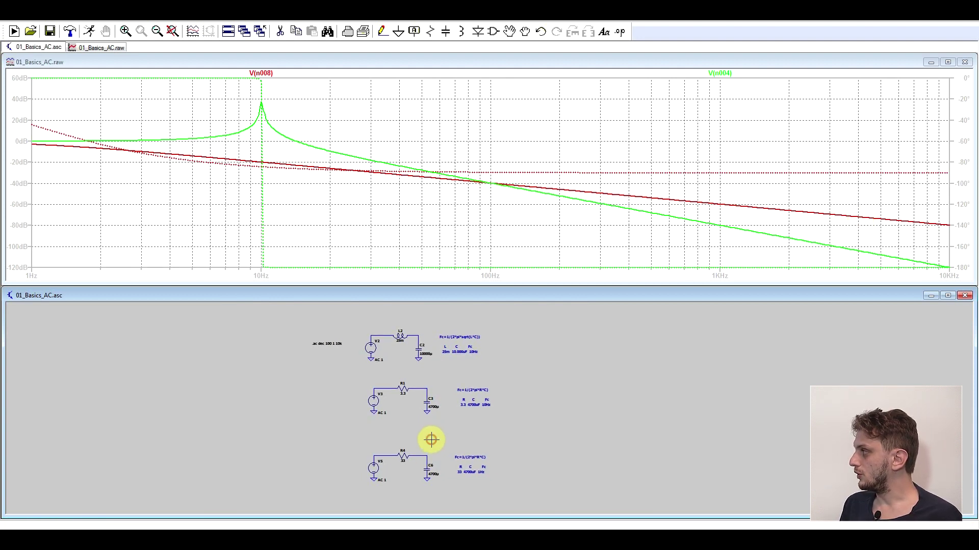
- Plot the two-stage R2/R3/C4/C5 filter's output V(n011)
scroll(429, 441, up, 1)
scroll(407, 434, down, 1)
scroll(407, 436, up, 1)
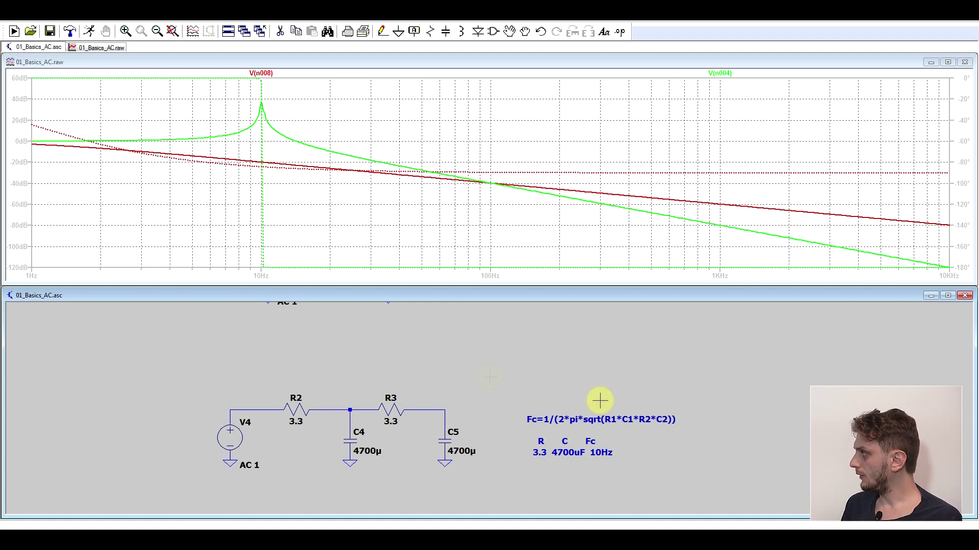
click(445, 410)
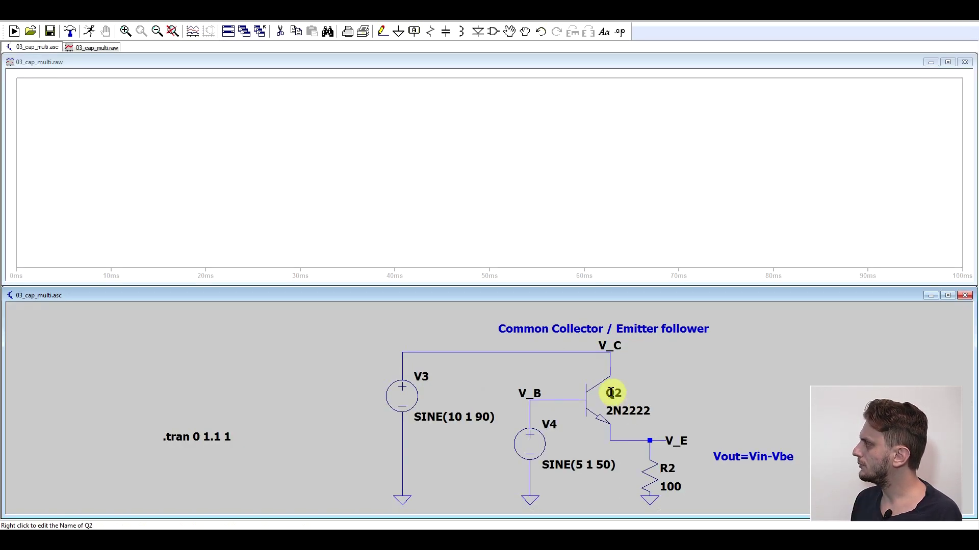
- Plot the emitter, base and collector voltages, then bring the MOSFET source follower into view
click(652, 439)
click(566, 400)
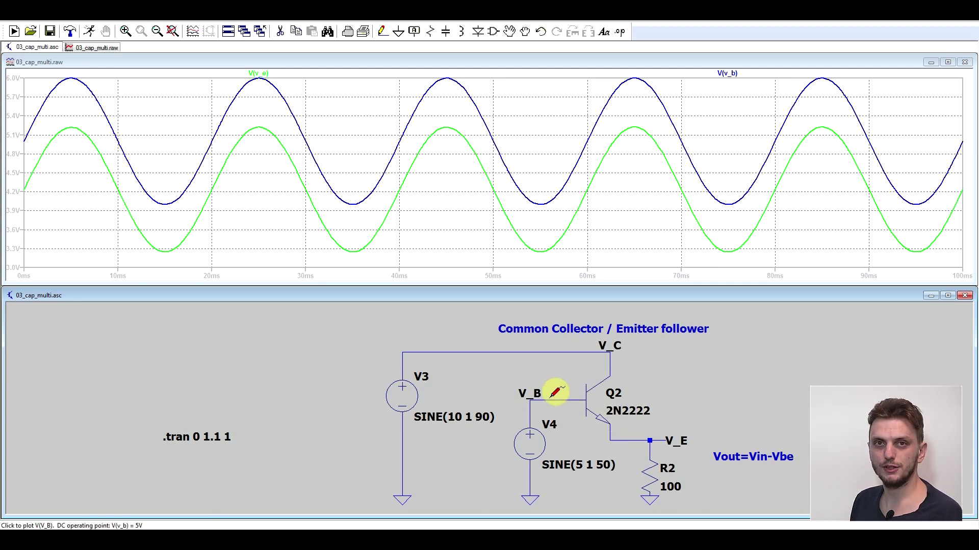
click(610, 364)
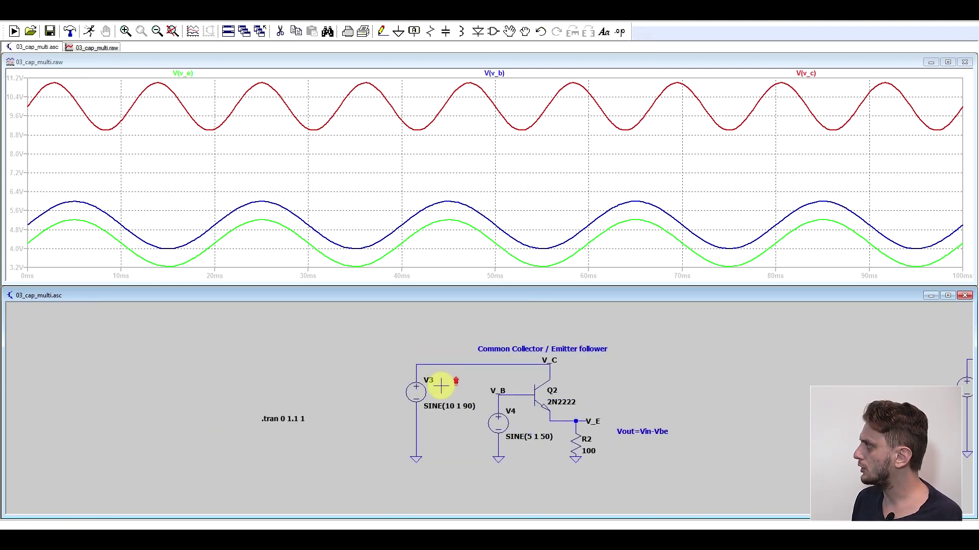
drag(447, 382, 692, 352)
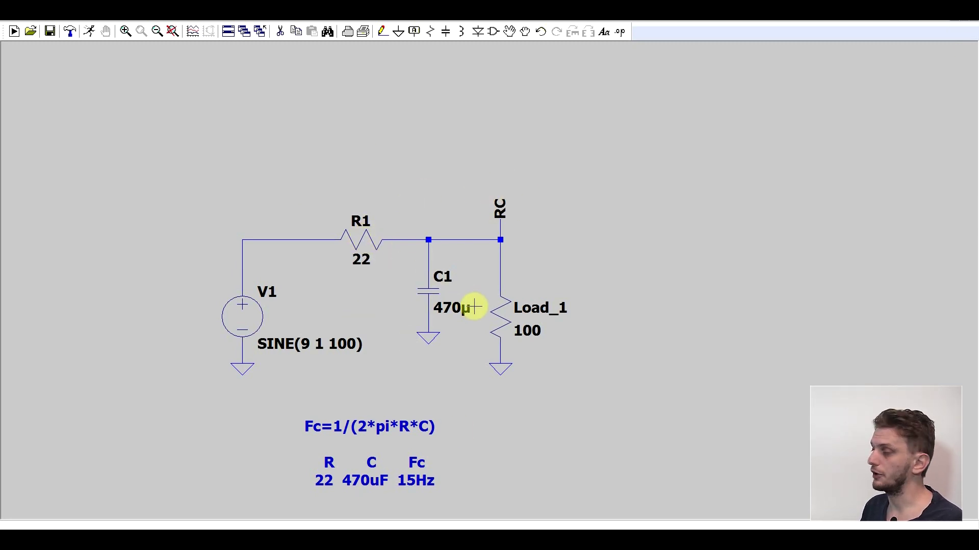
- Zoom out so the RC filter and capacitance-multiplier circuits both show
key(space)
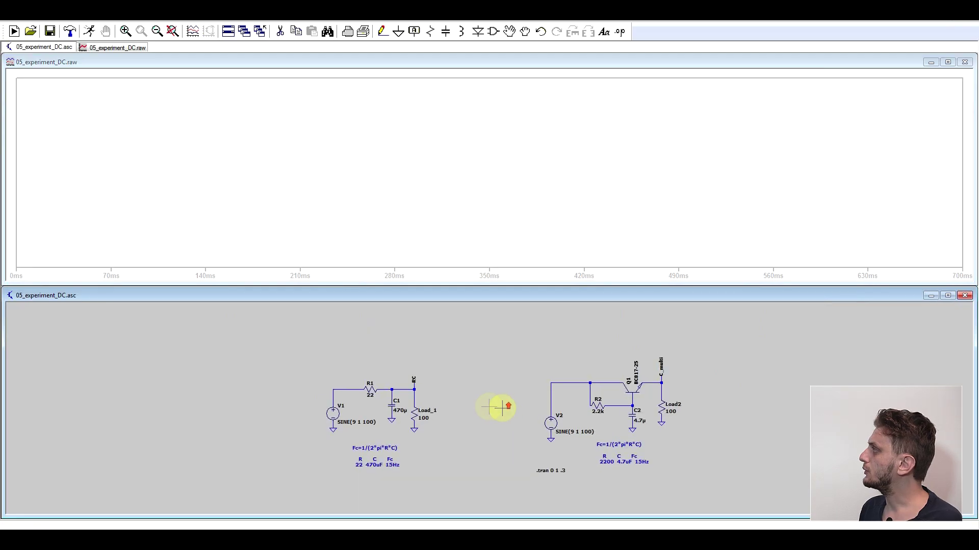
- Probe the RC and c_multi nodes to plot V(rc) and V(c_multi) together
click(414, 388)
click(682, 381)
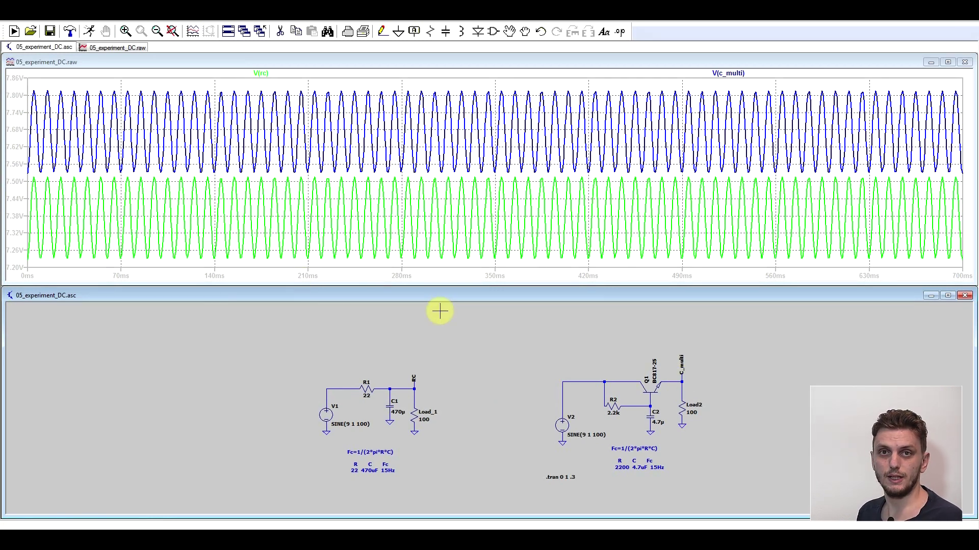
scroll(586, 423, up, 1)
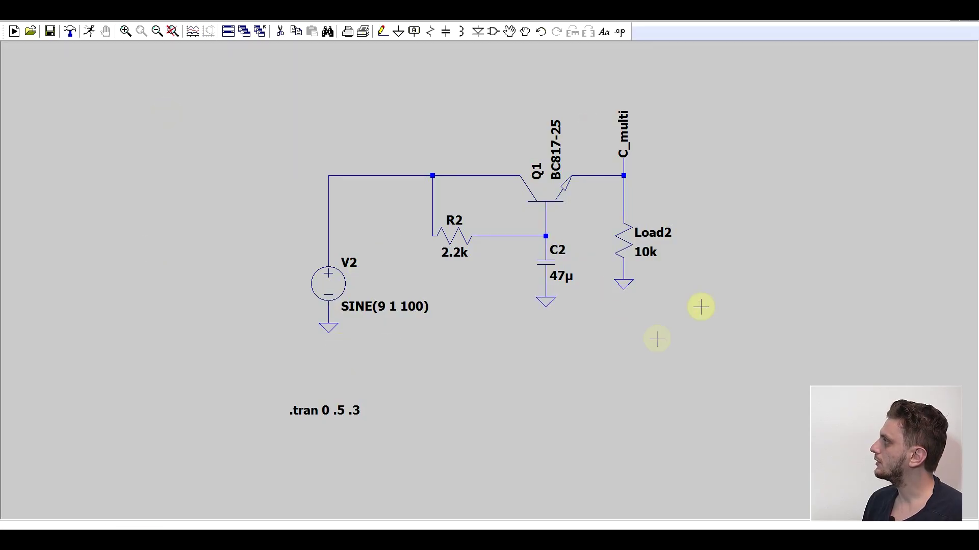
- Run the capacitance-multiplier simulation and plot the R2–C2 base-node voltage
click(90, 32)
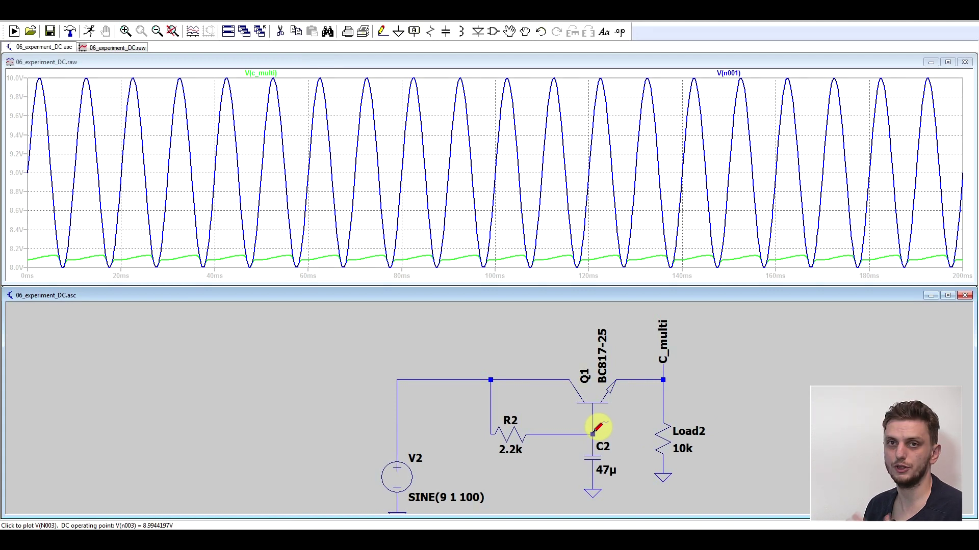
click(593, 433)
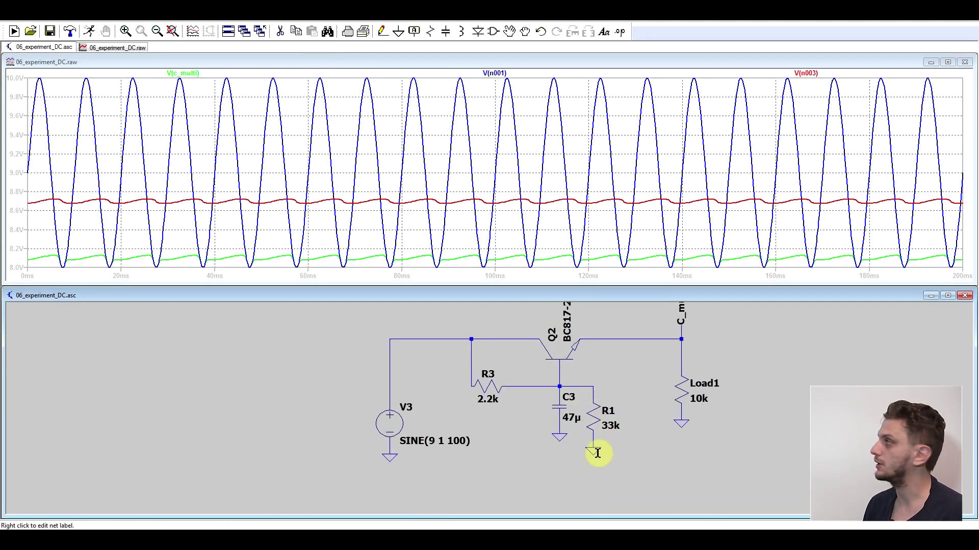
- Add V(n004) at the C3/R1 node and V(c_multi2) output to the plot
click(578, 383)
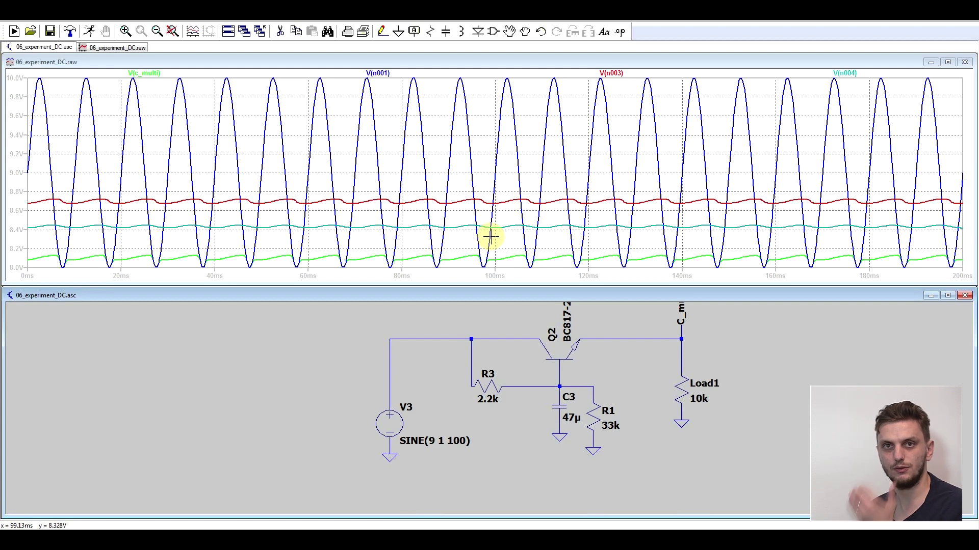
click(681, 338)
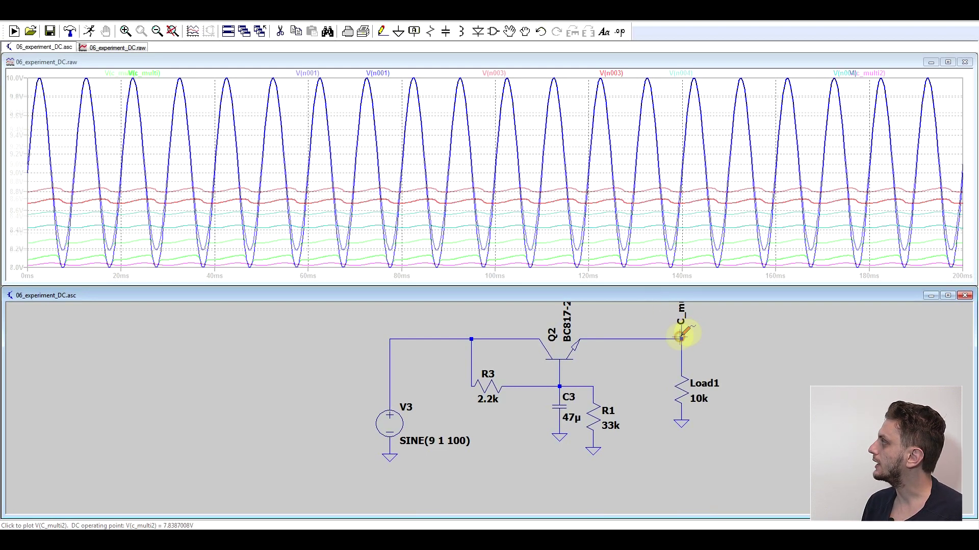